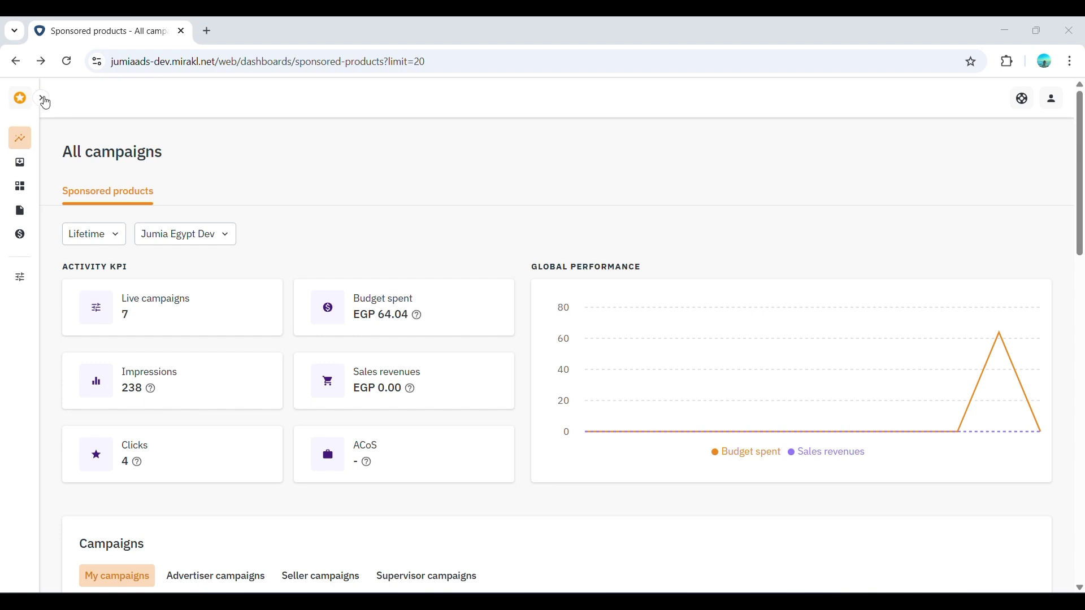
Step: Expand the sidebar, open the All campaigns dashboard and scroll down to the Campaigns table
{"action": "left_click", "coordinate": [44, 99]}
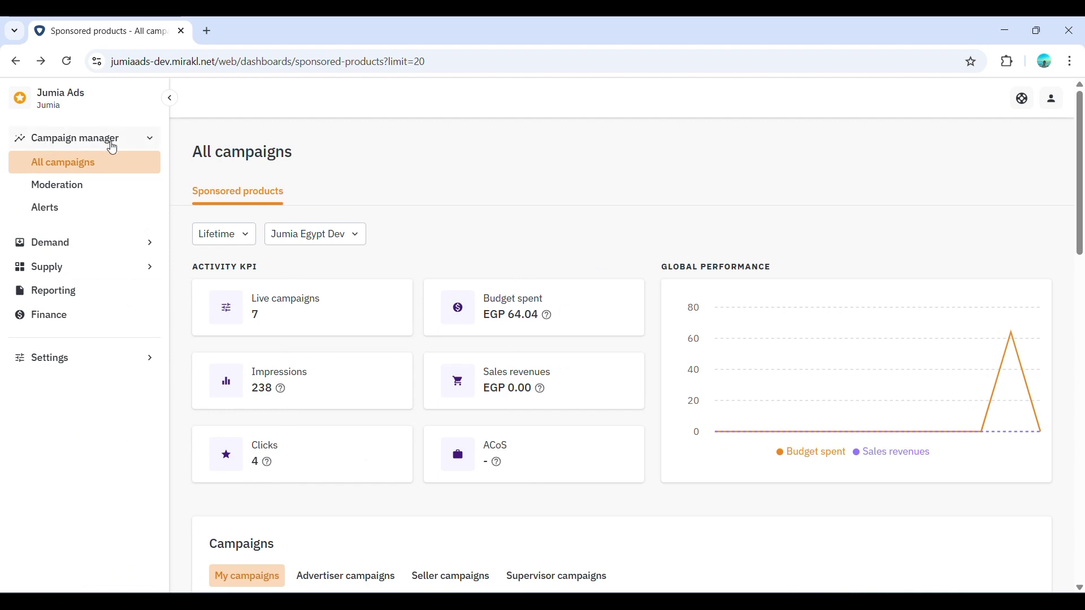
{"action": "left_click", "coordinate": [88, 172]}
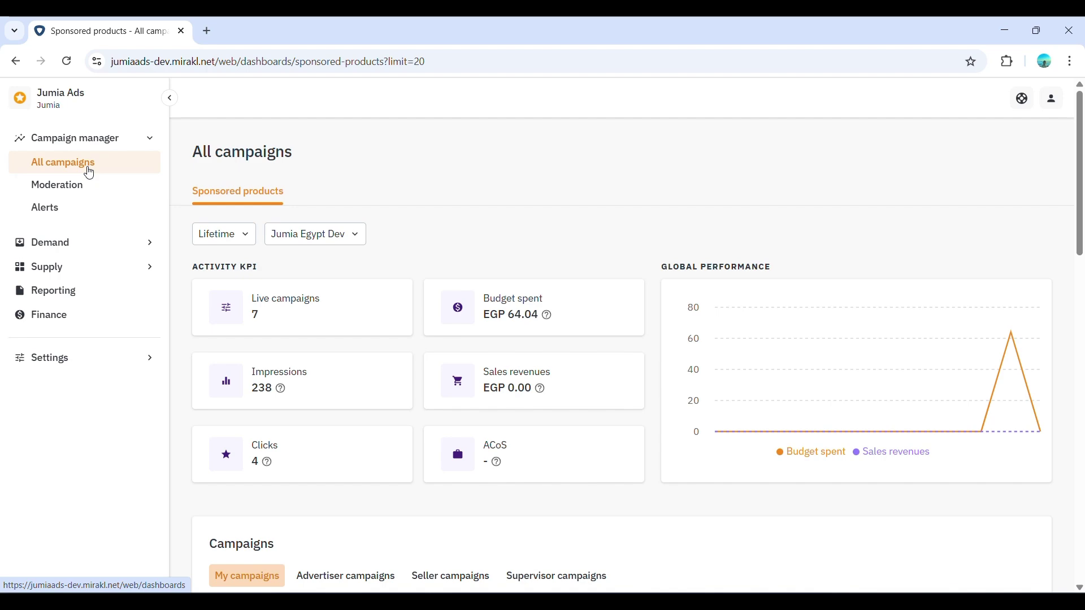
{"action": "scroll", "coordinate": [1081, 187], "scroll_direction": "down", "scroll_amount": 3}
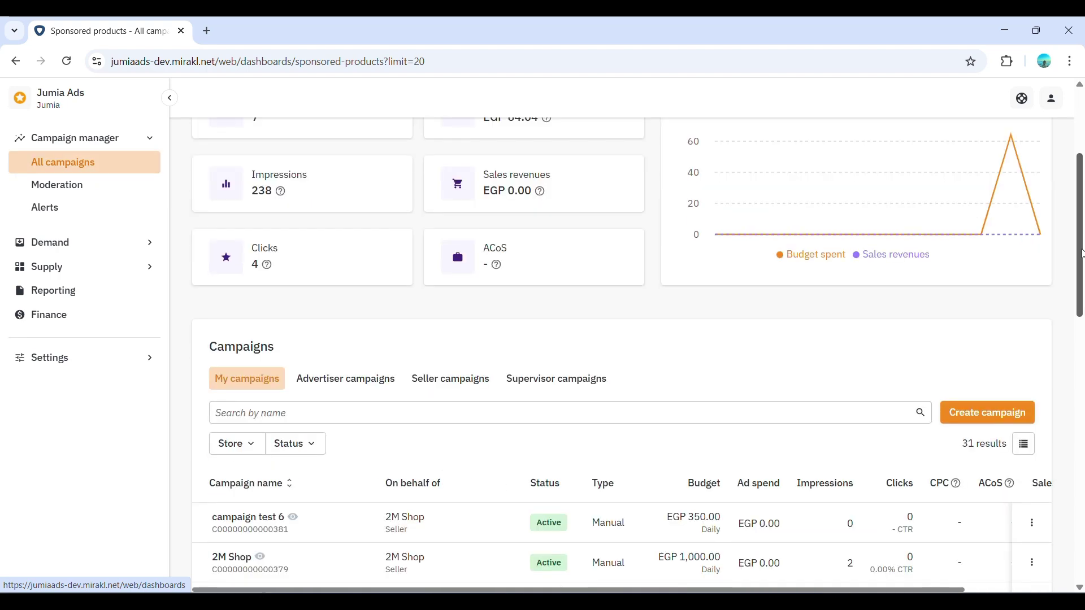
Step: Start a new campaign for publisher Jumia Egypt Dev on behalf of the store Opoweron
{"action": "left_click", "coordinate": [968, 425]}
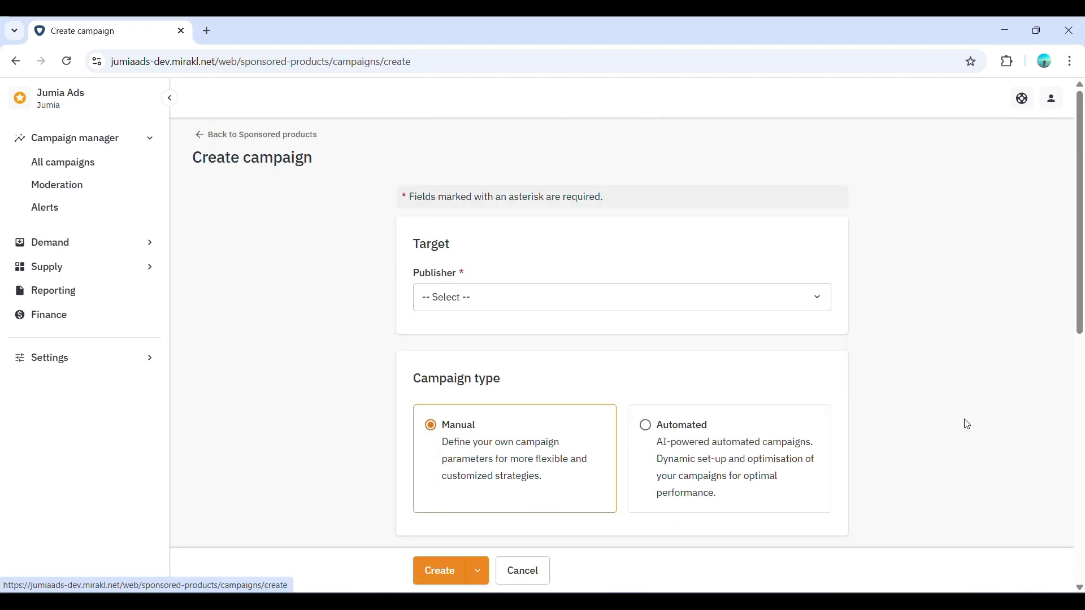
{"action": "left_click", "coordinate": [755, 298]}
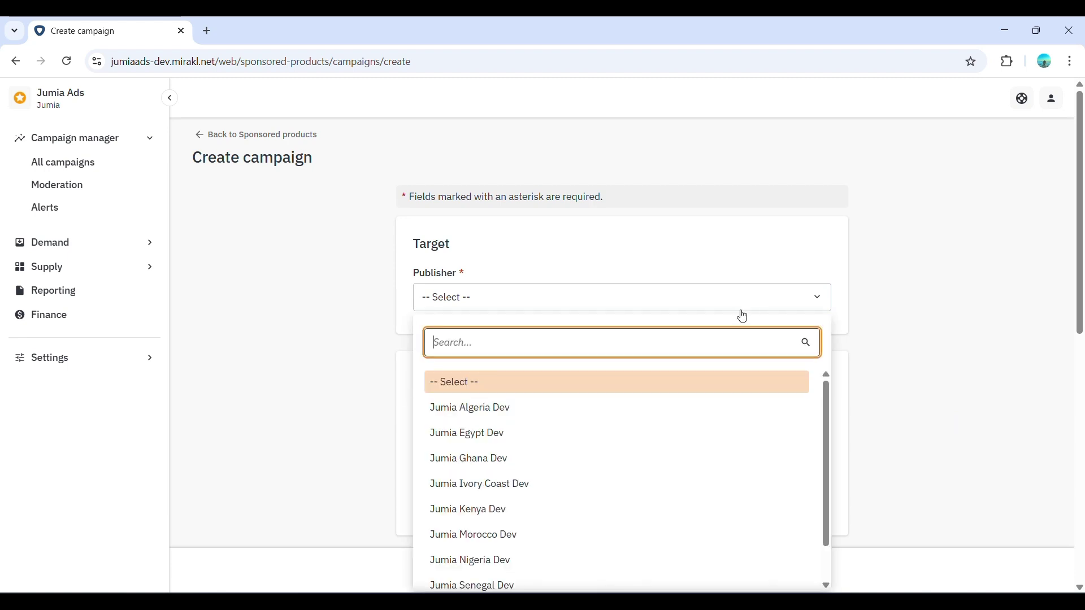
{"action": "left_click", "coordinate": [649, 439]}
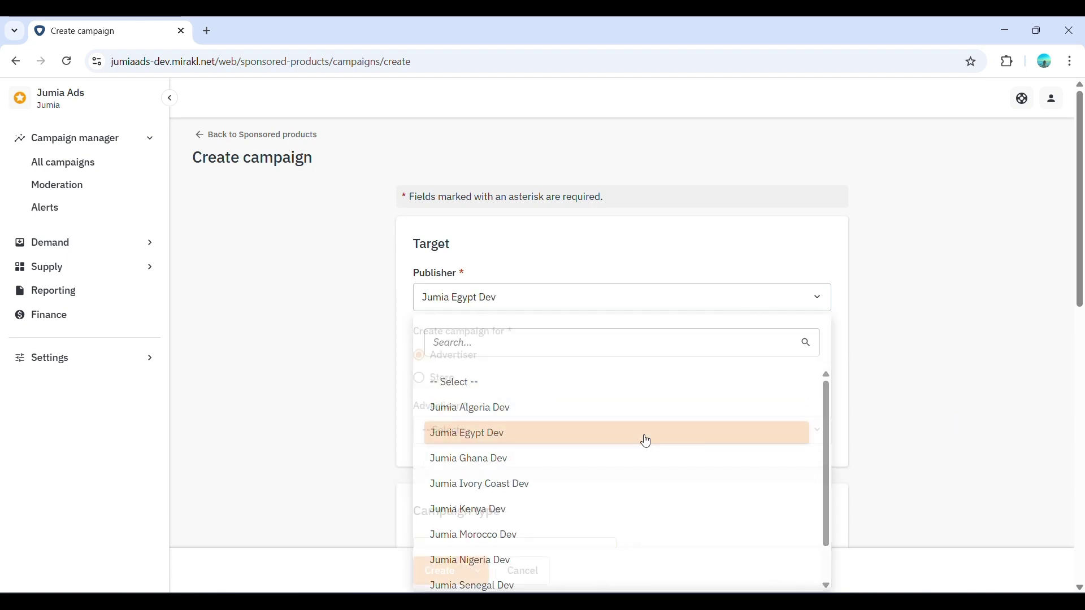
{"action": "left_click", "coordinate": [420, 378]}
{"action": "left_click", "coordinate": [510, 439]}
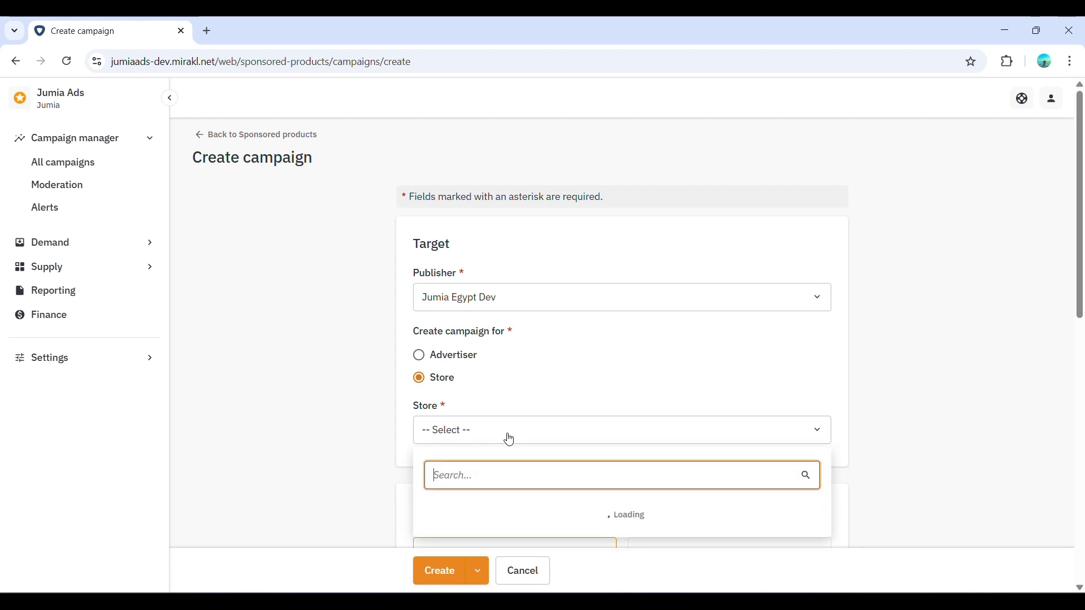
{"action": "left_click", "coordinate": [499, 542]}
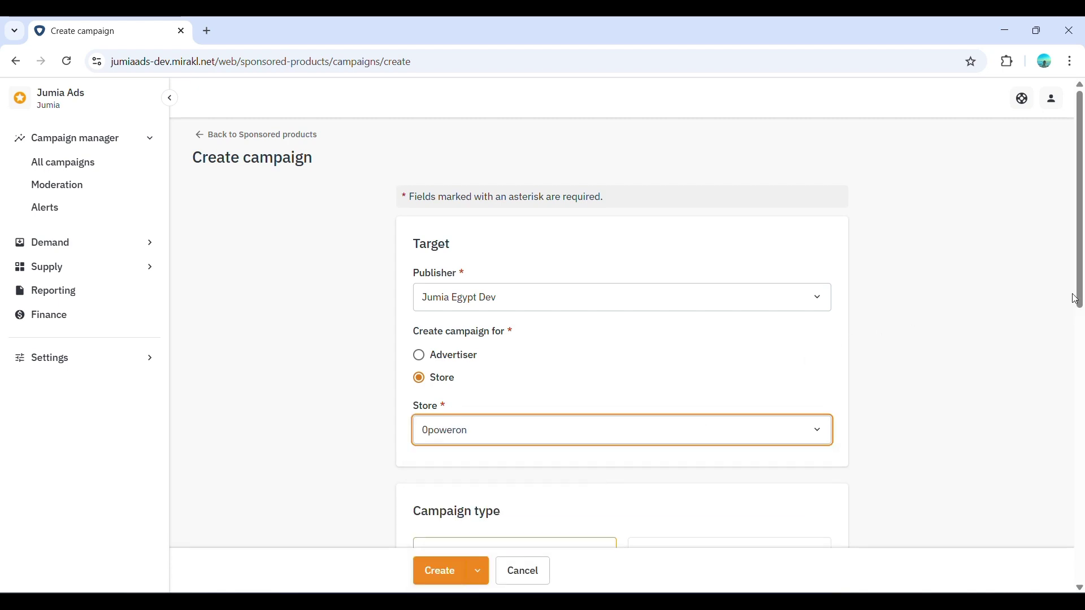
{"action": "left_click_drag", "start_coordinate": [1083, 294], "coordinate": [1084, 426]}
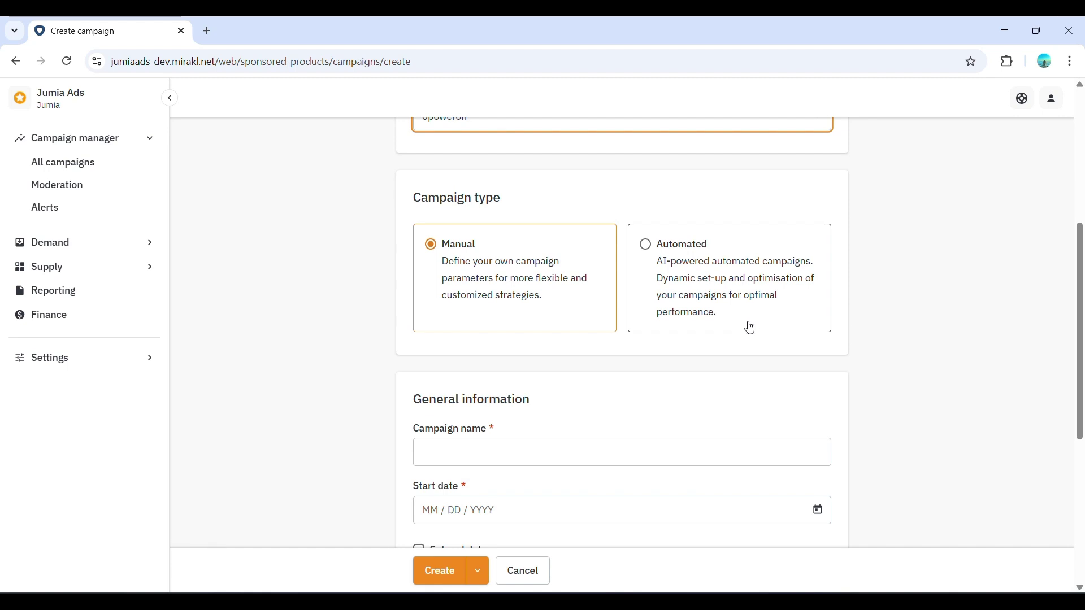
Step: Clear the saved name suggestions and name the campaign 'JA 2025'
{"action": "left_click", "coordinate": [480, 452]}
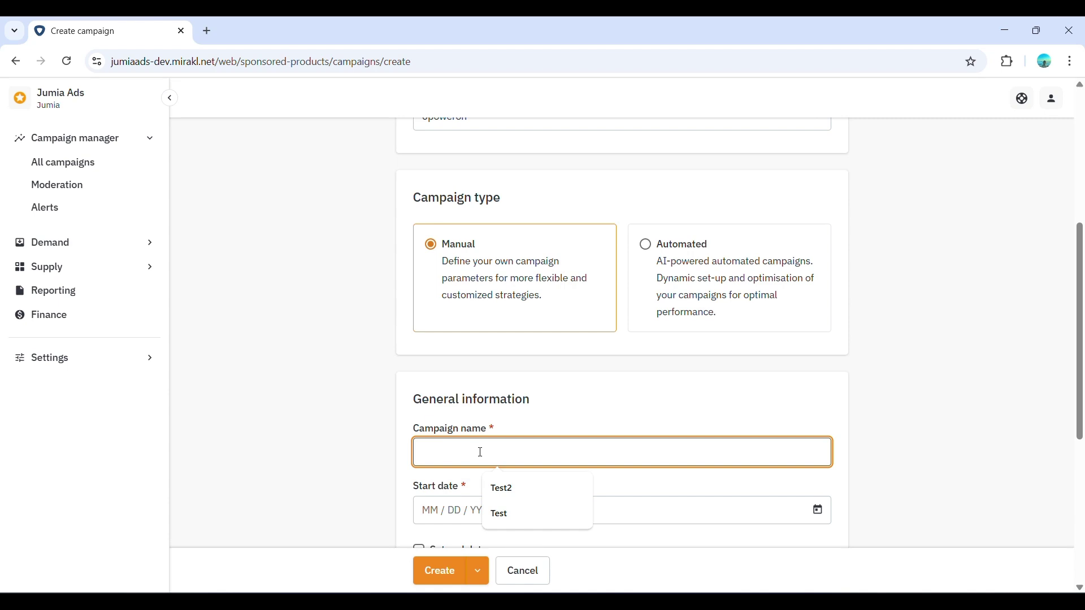
{"action": "left_click", "coordinate": [580, 489]}
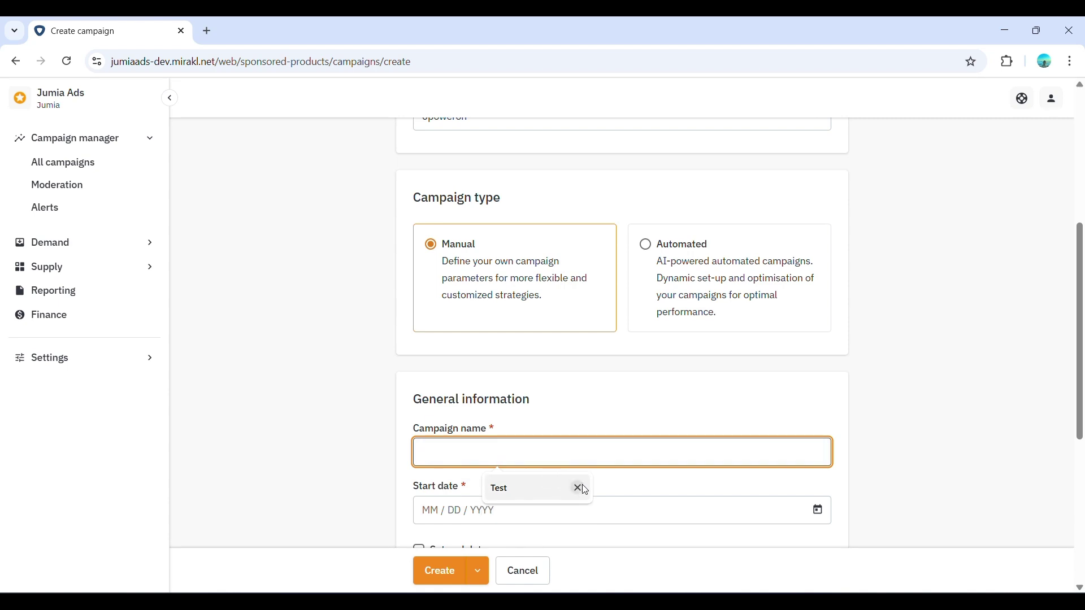
{"action": "left_click", "coordinate": [580, 488]}
{"action": "left_click", "coordinate": [607, 398]}
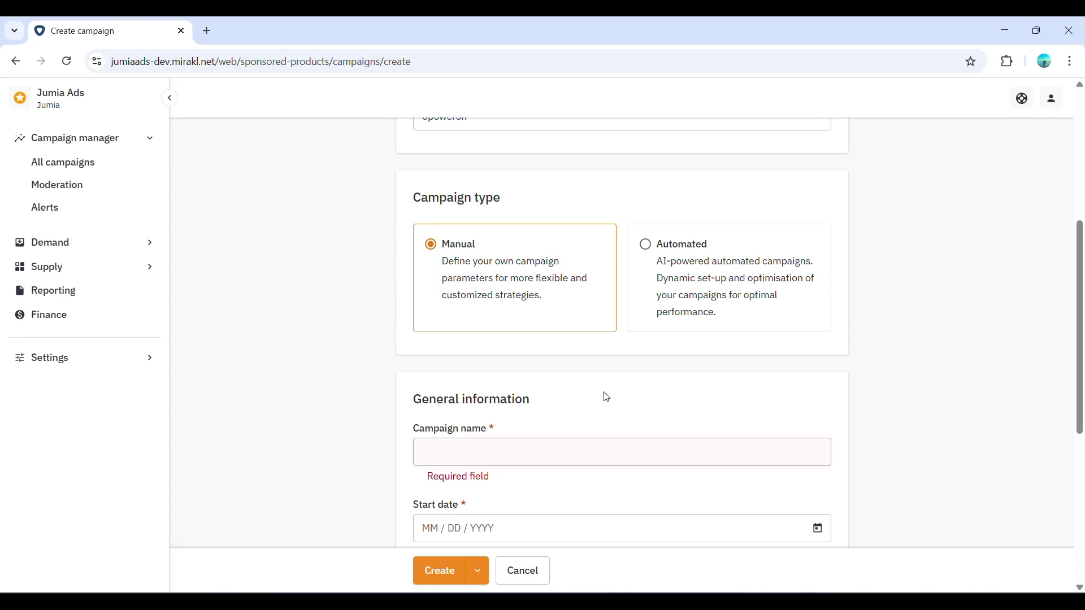
{"action": "left_click", "coordinate": [454, 456]}
{"action": "type", "text": "JA"}
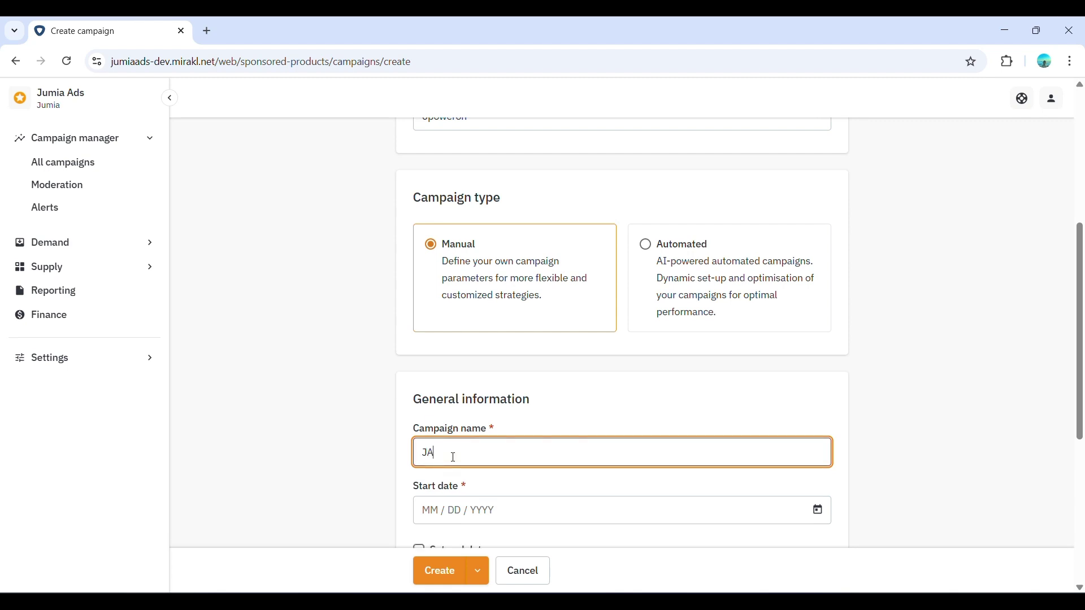
{"action": "type", "text": " 2025"}
Step: Set the start date to May 7, 2025, with no end date
{"action": "left_click_drag", "start_coordinate": [1080, 403], "coordinate": [1077, 477]}
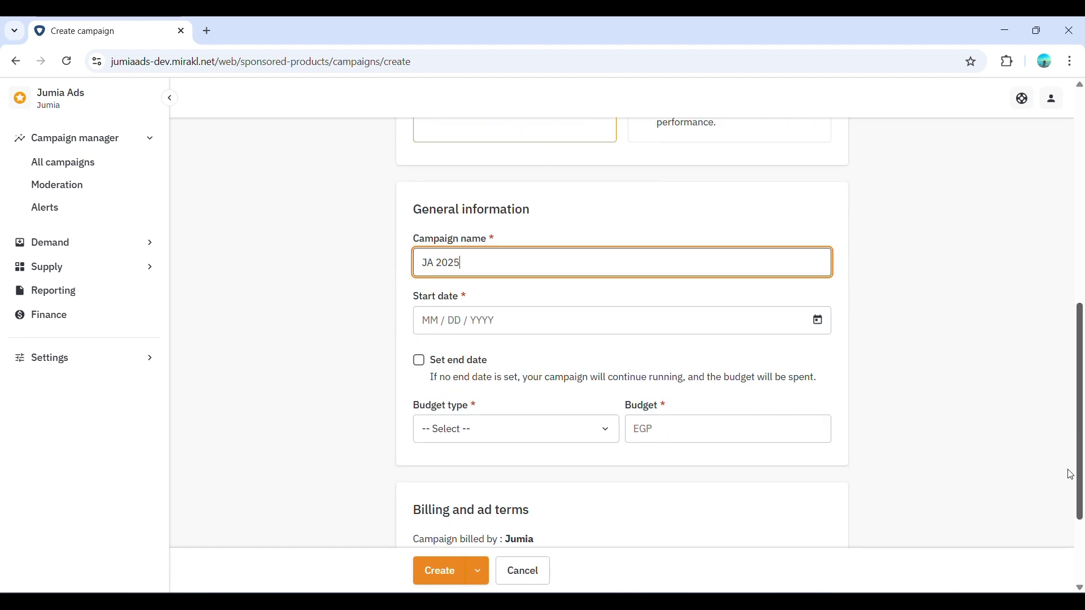
{"action": "left_click", "coordinate": [740, 328]}
{"action": "left_click", "coordinate": [565, 434]}
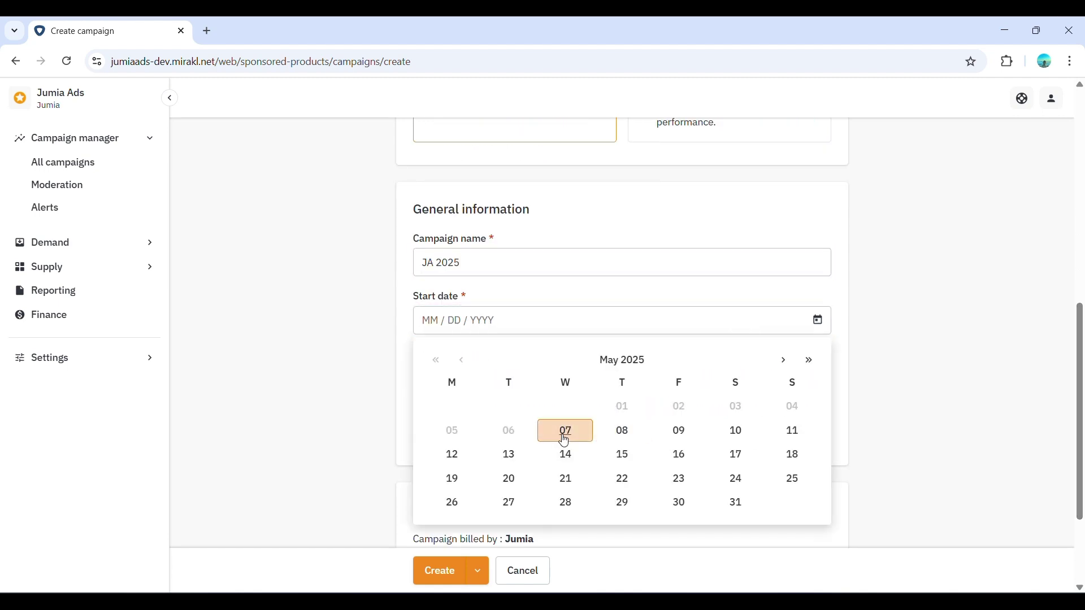
{"action": "left_click", "coordinate": [426, 372]}
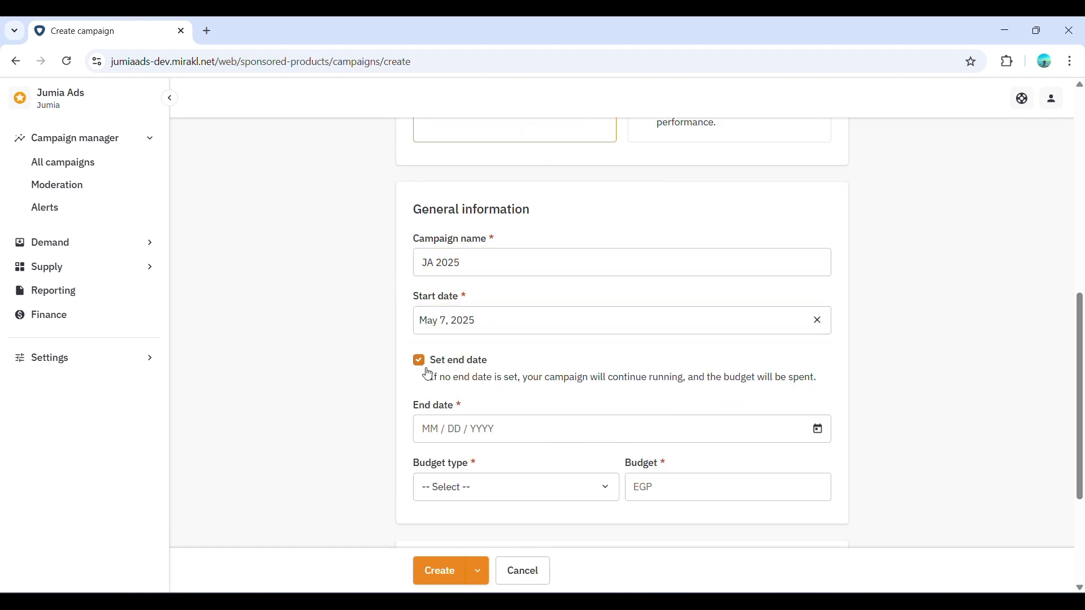
{"action": "left_click", "coordinate": [461, 368]}
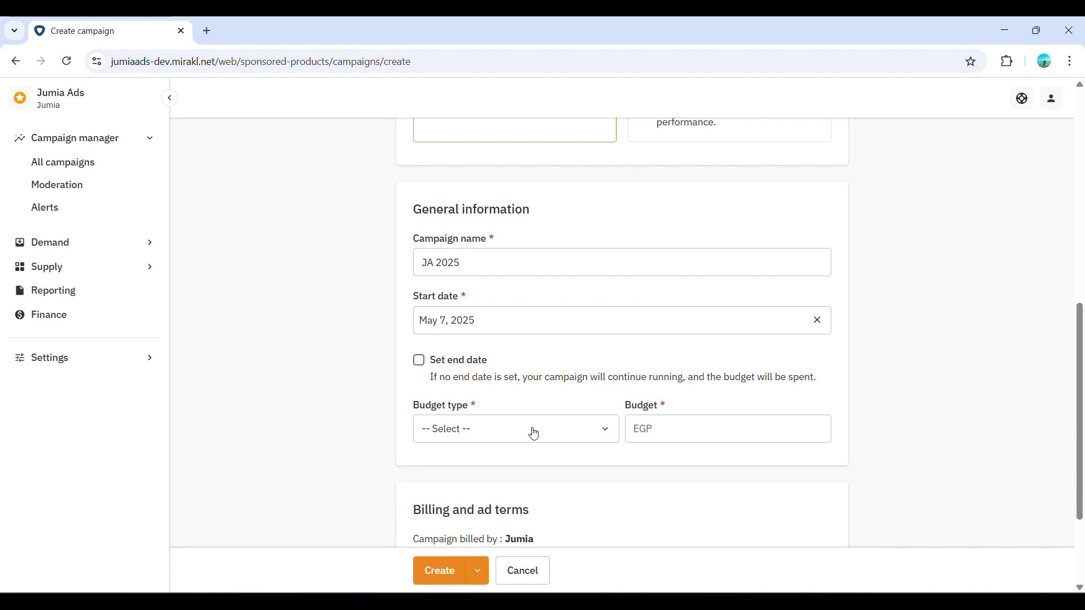
Step: Give the campaign a Daily budget of EGP 100
{"action": "left_click", "coordinate": [534, 436]}
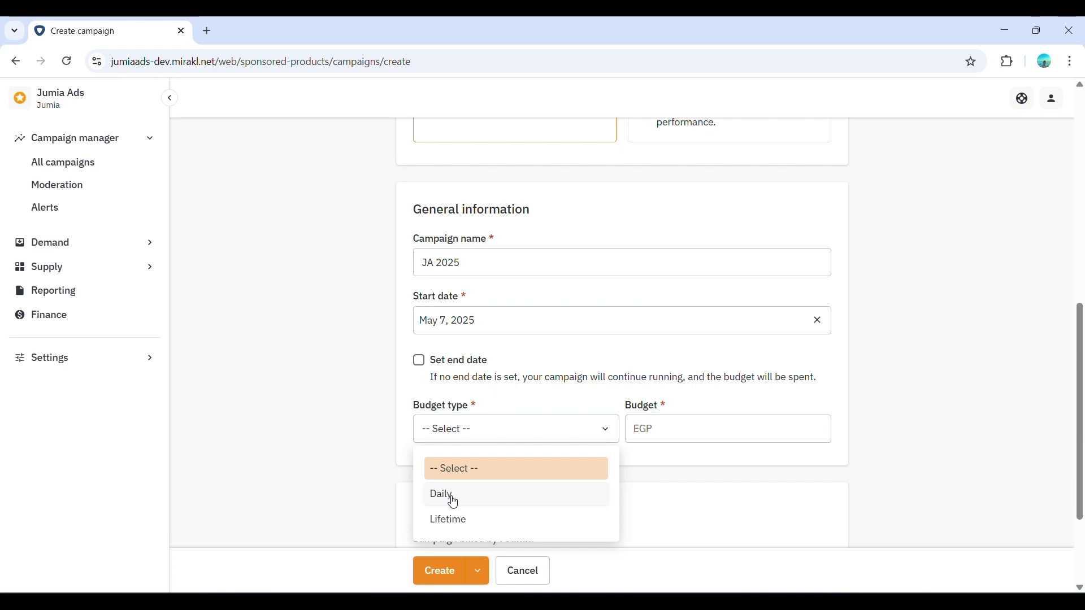
{"action": "left_click", "coordinate": [497, 502]}
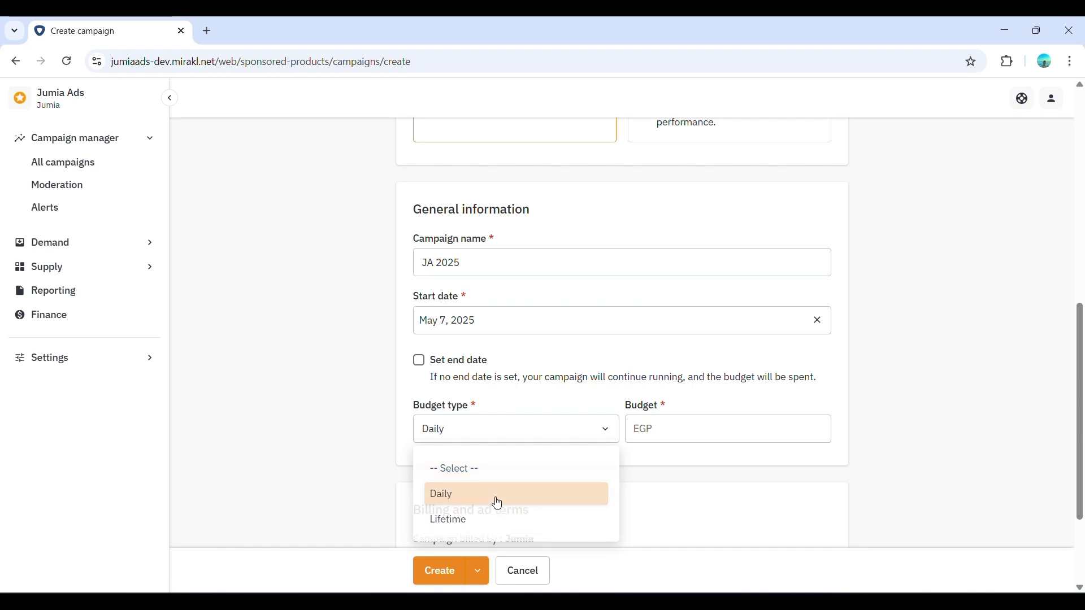
{"action": "left_click", "coordinate": [686, 429]}
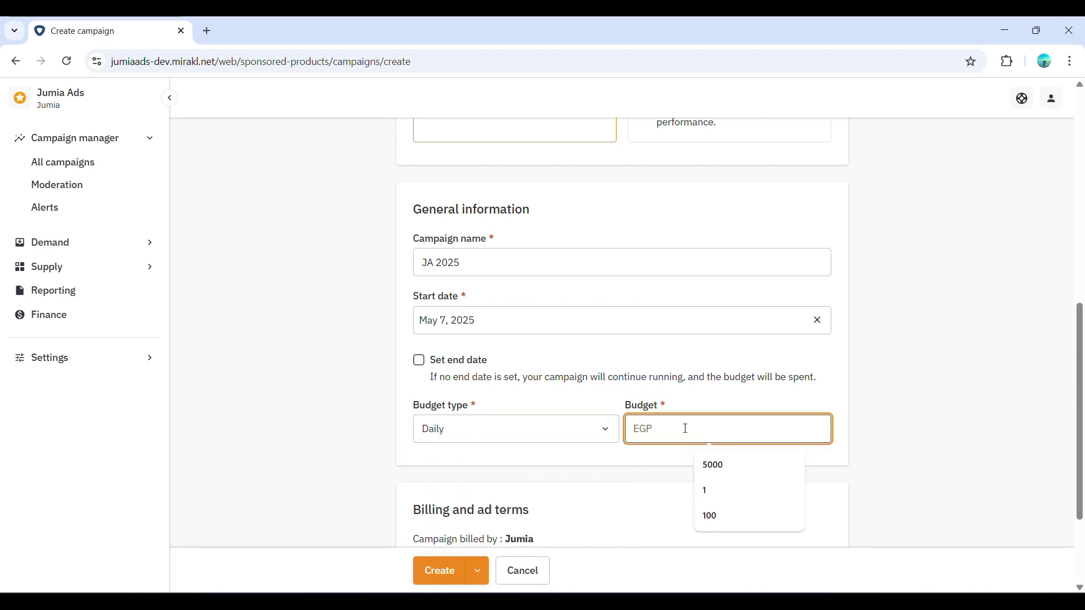
{"action": "left_click", "coordinate": [717, 516]}
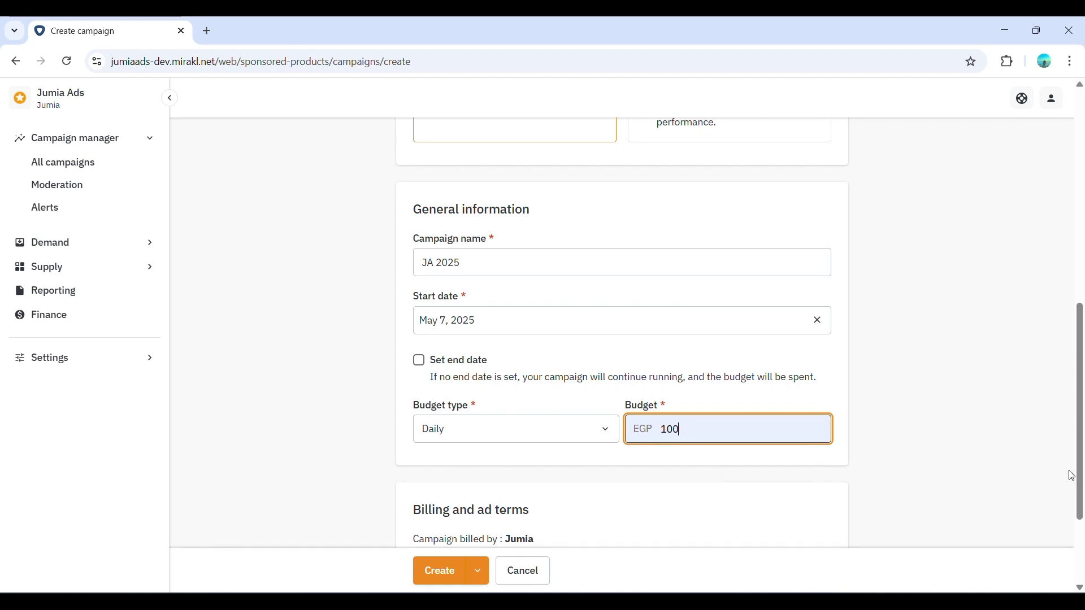
{"action": "left_click_drag", "start_coordinate": [1075, 477], "coordinate": [1083, 562]}
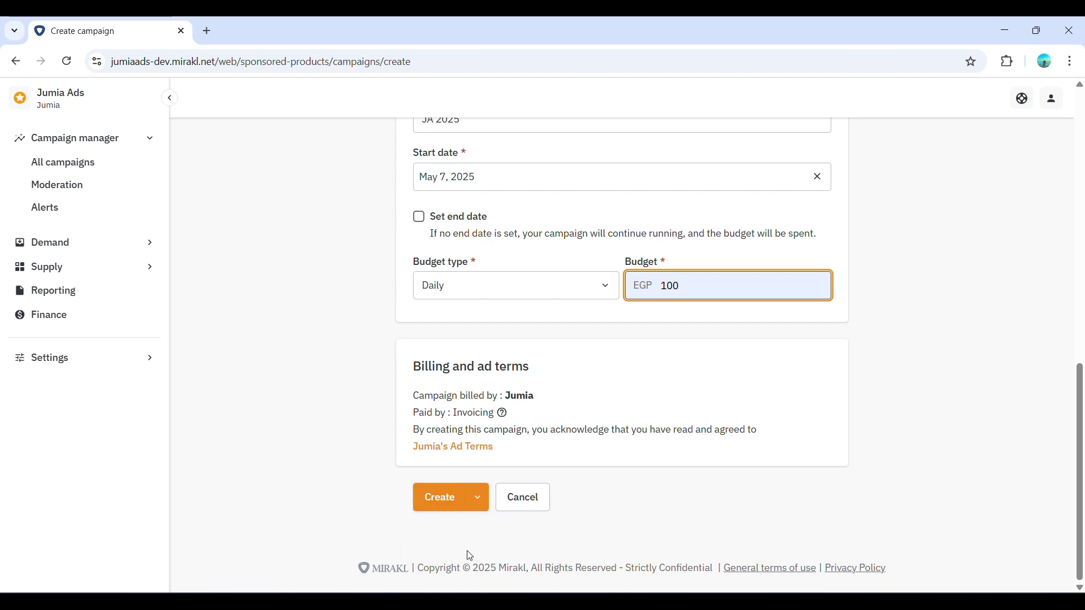
Step: Submit the JA 2025 campaign with its EGP 100 daily budget, not as a draft
{"action": "left_click", "coordinate": [483, 505]}
{"action": "left_click", "coordinate": [483, 505]}
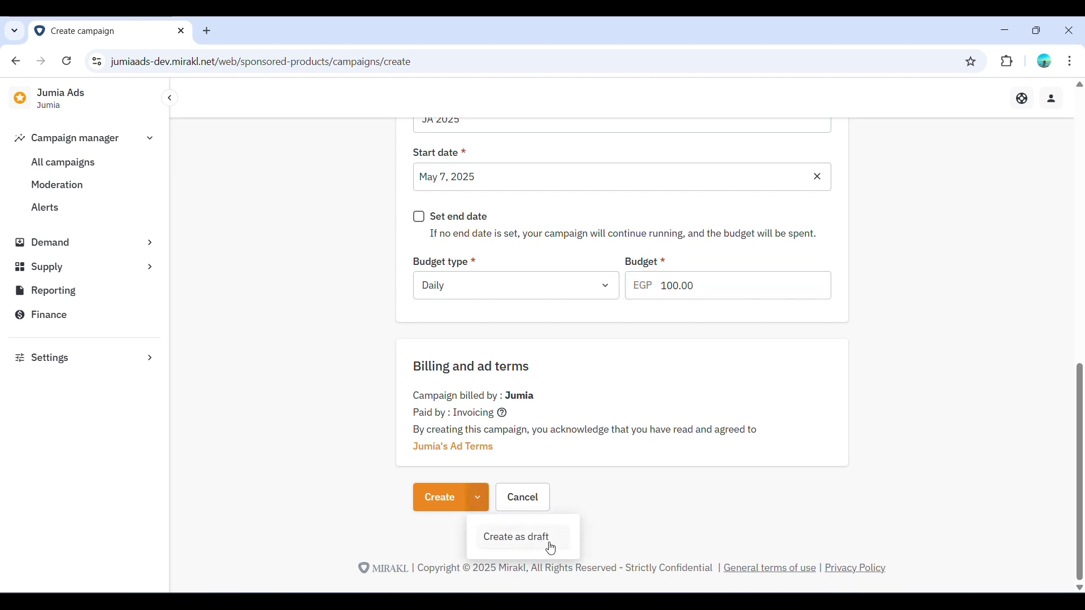
{"action": "left_click", "coordinate": [443, 508]}
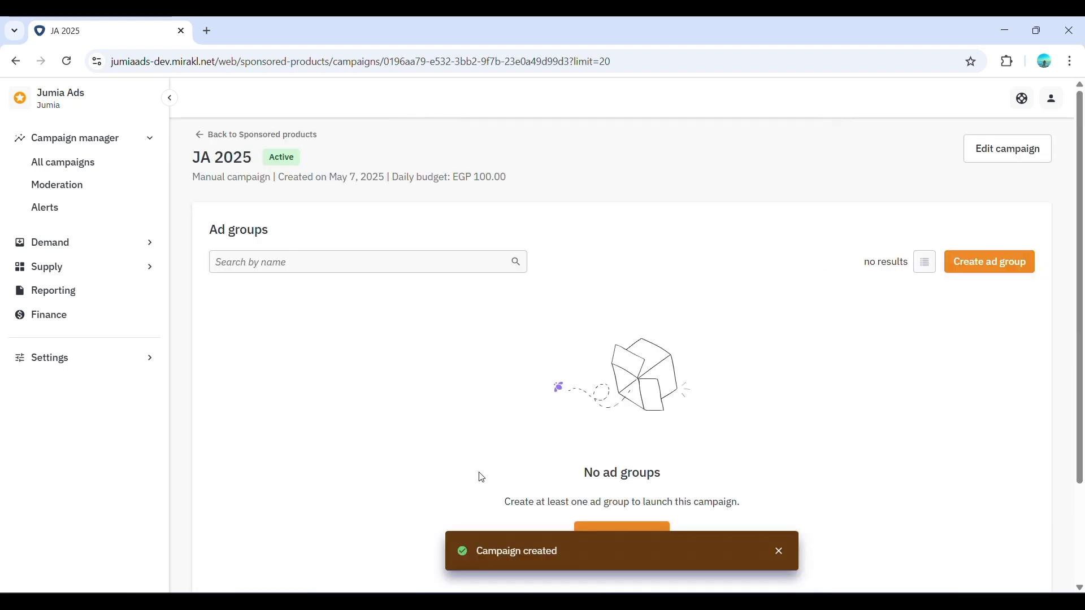
Step: On the JA 2025 campaign page, start a new ad group
{"action": "left_click_drag", "start_coordinate": [1082, 247], "coordinate": [1082, 314]}
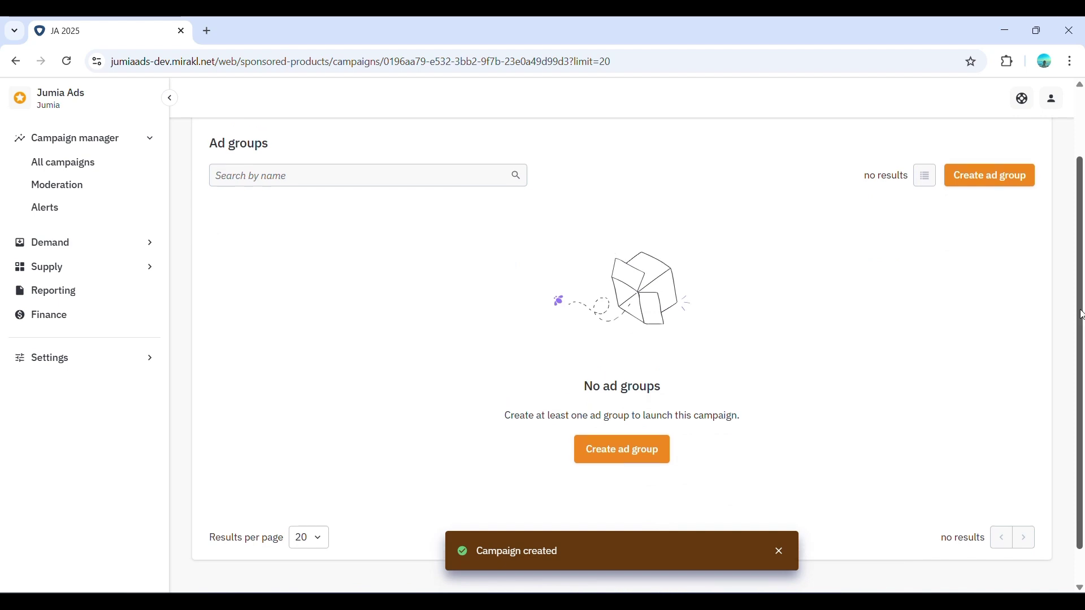
{"action": "left_click", "coordinate": [1020, 186]}
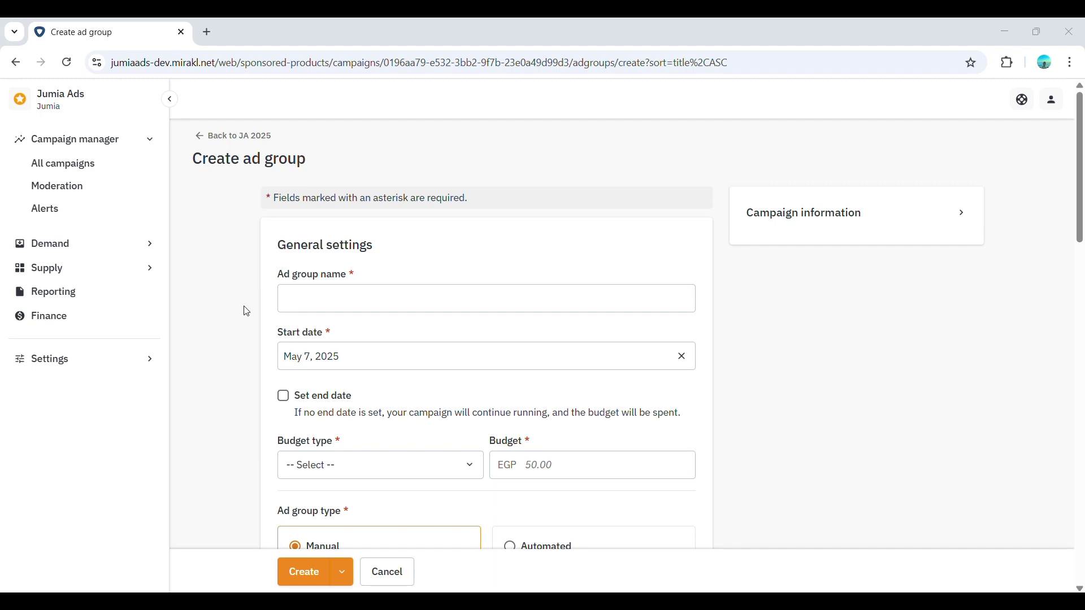
Step: Name the ad group 'Summer Dresses'
{"action": "left_click", "coordinate": [308, 298]}
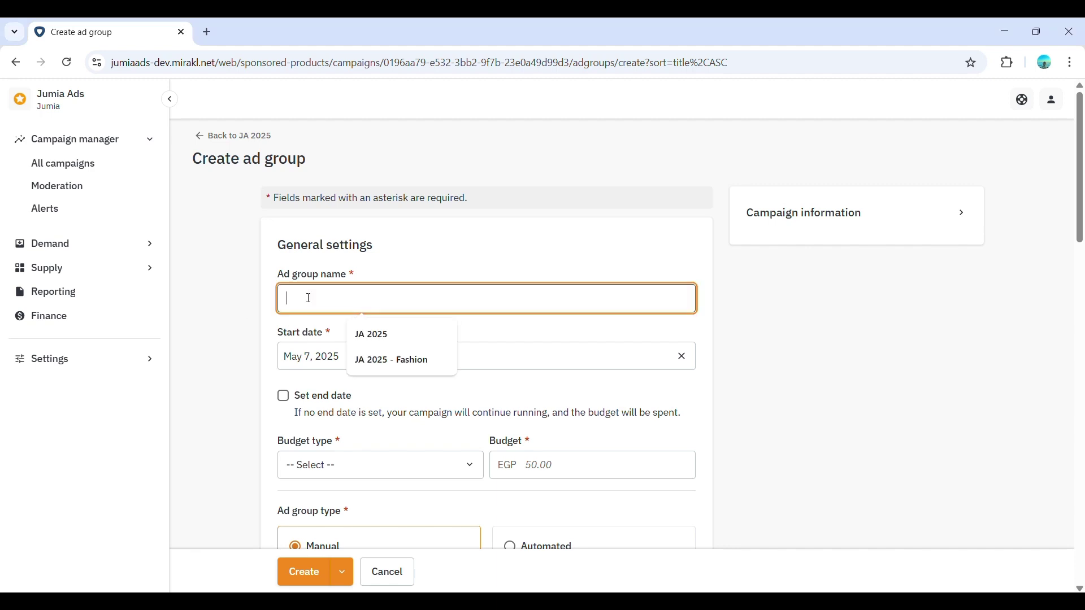
{"action": "type", "text": "Summer Dresses"}
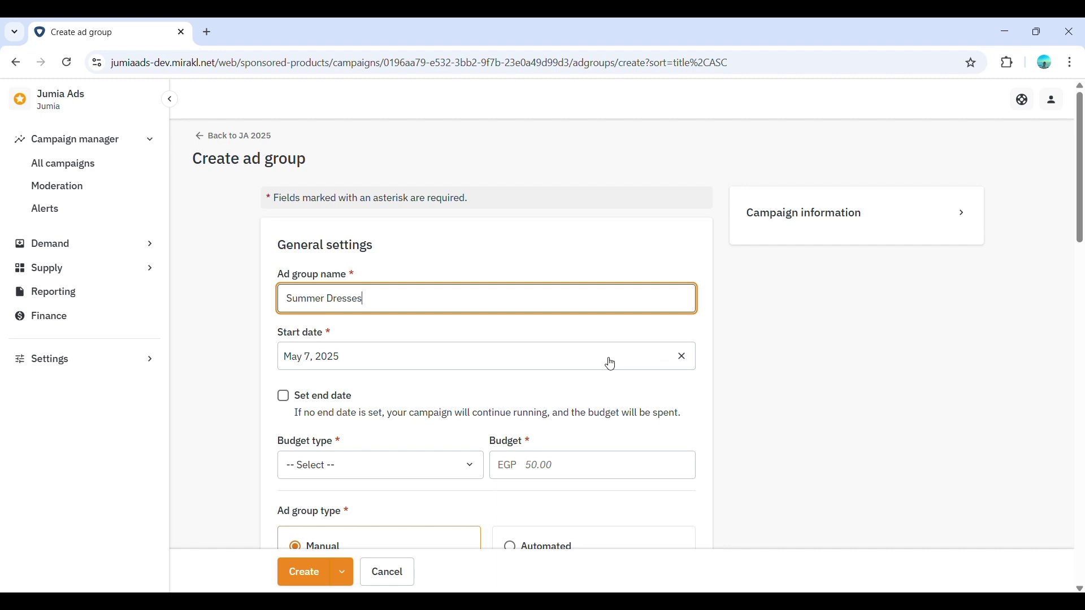
{"action": "left_click", "coordinate": [725, 364]}
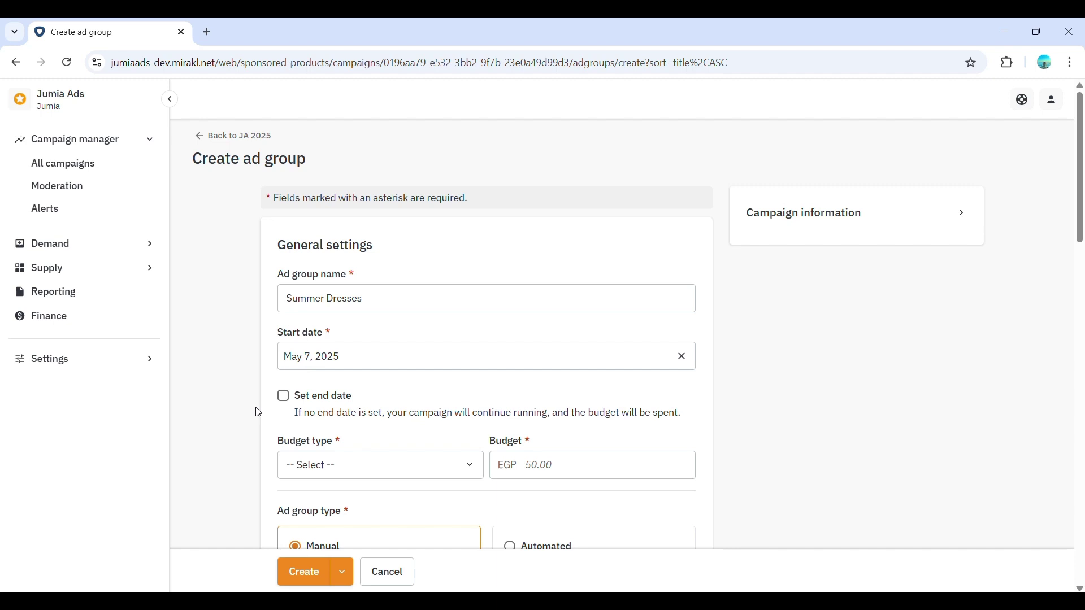
Step: Set the ad group budget type to Daily with the suggested amount of EGP 50
{"action": "scroll", "coordinate": [258, 413], "scroll_direction": "down", "scroll_amount": 4}
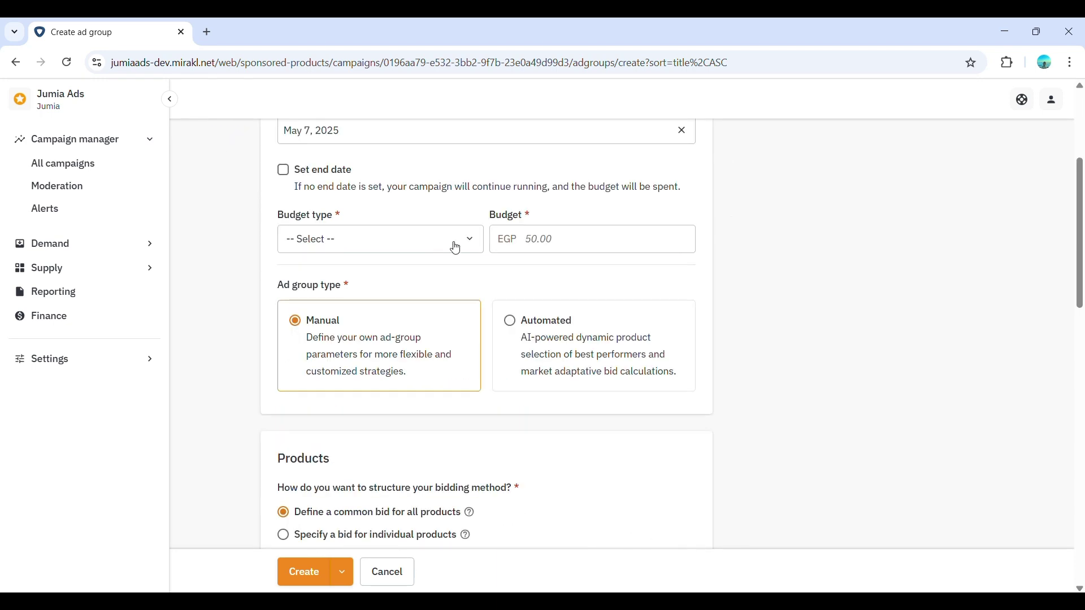
{"action": "left_click", "coordinate": [434, 252]}
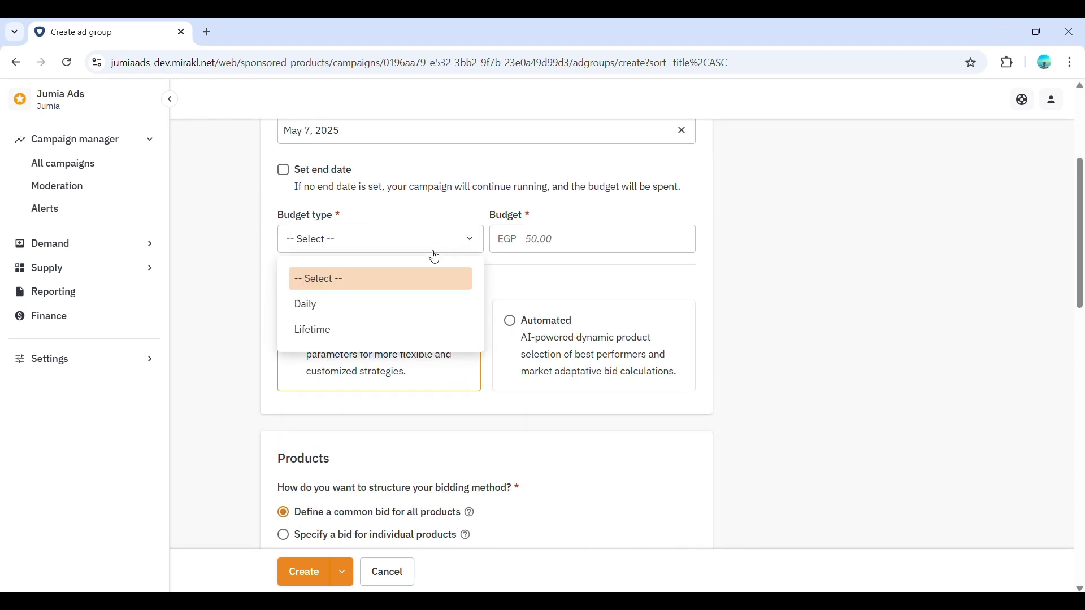
{"action": "left_click", "coordinate": [412, 309]}
{"action": "left_click", "coordinate": [584, 233]}
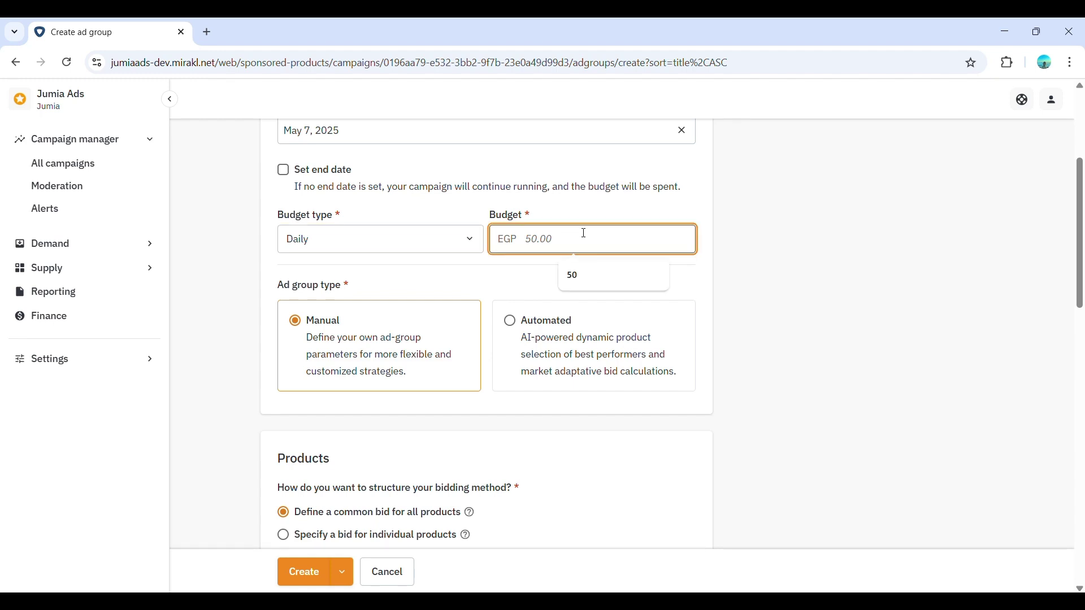
{"action": "left_click", "coordinate": [594, 276]}
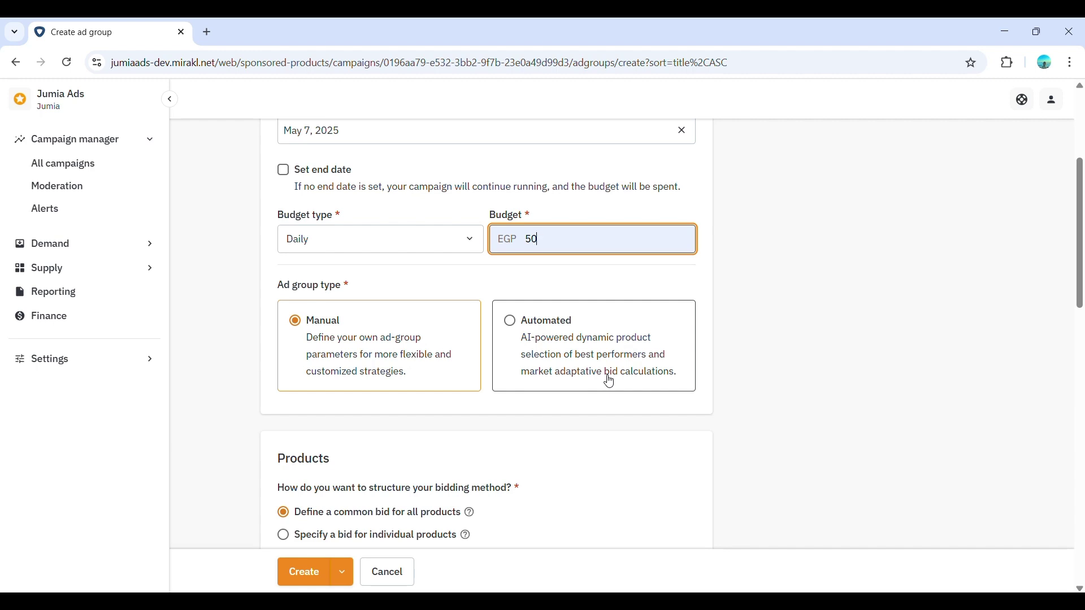
{"action": "left_click", "coordinate": [789, 366]}
Step: In Products, choose 'Specify a bid for individual products' instead of one common bid
{"action": "scroll", "coordinate": [785, 367], "scroll_direction": "down", "scroll_amount": 4}
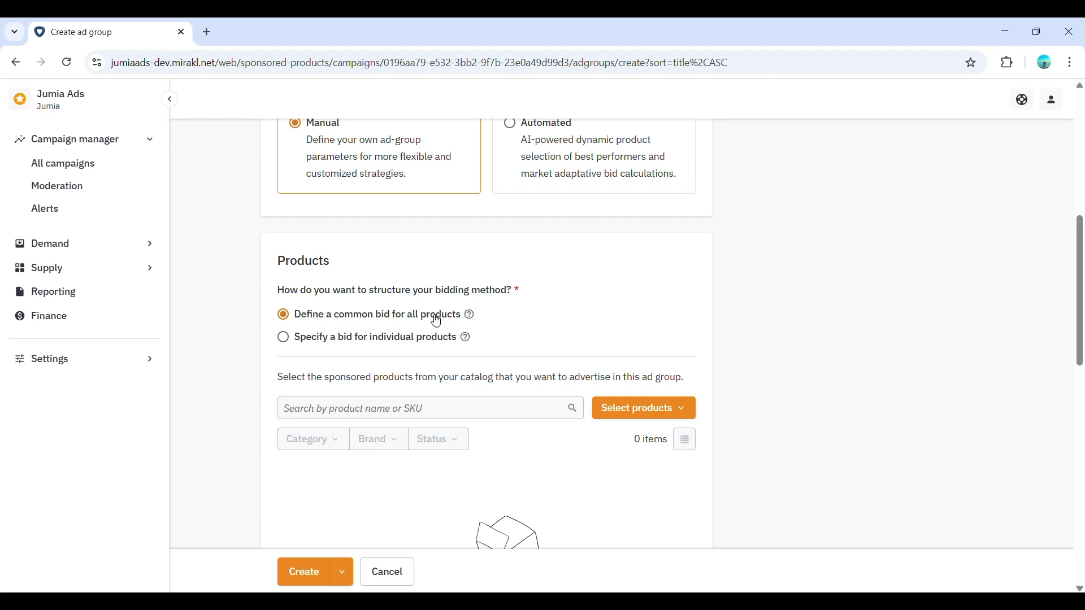
{"action": "left_click", "coordinate": [383, 343]}
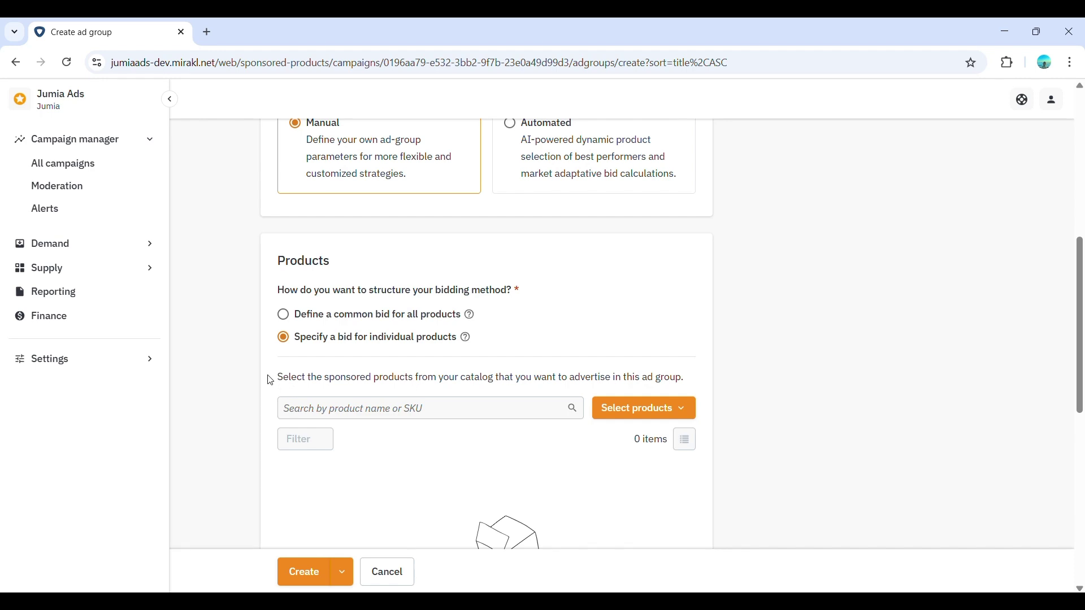
{"action": "left_click", "coordinate": [284, 320]}
{"action": "left_click", "coordinate": [283, 337]}
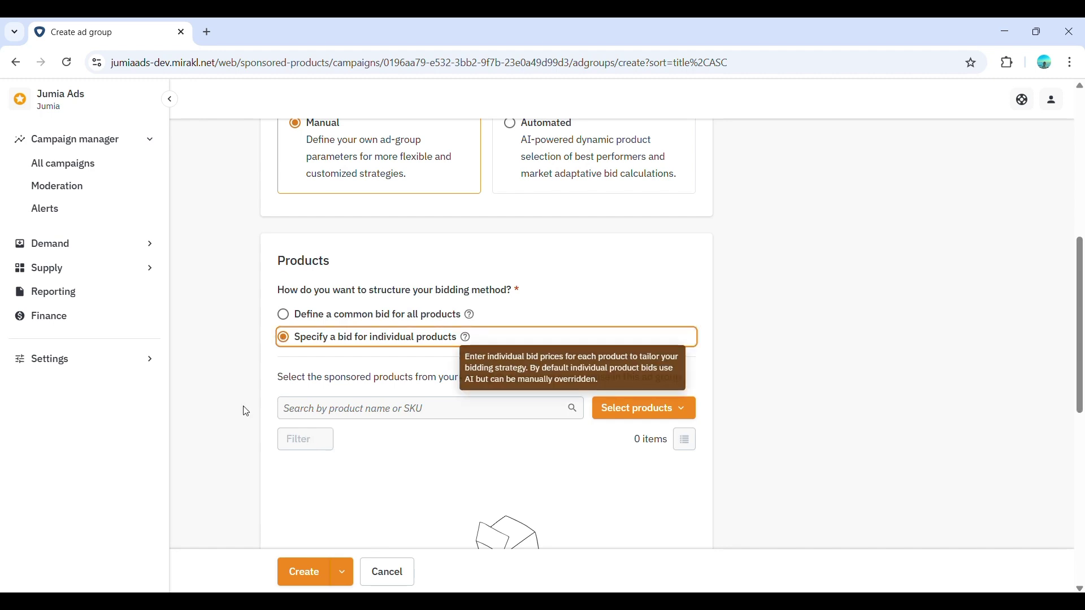
{"action": "scroll", "coordinate": [989, 422], "scroll_direction": "down", "scroll_amount": 6}
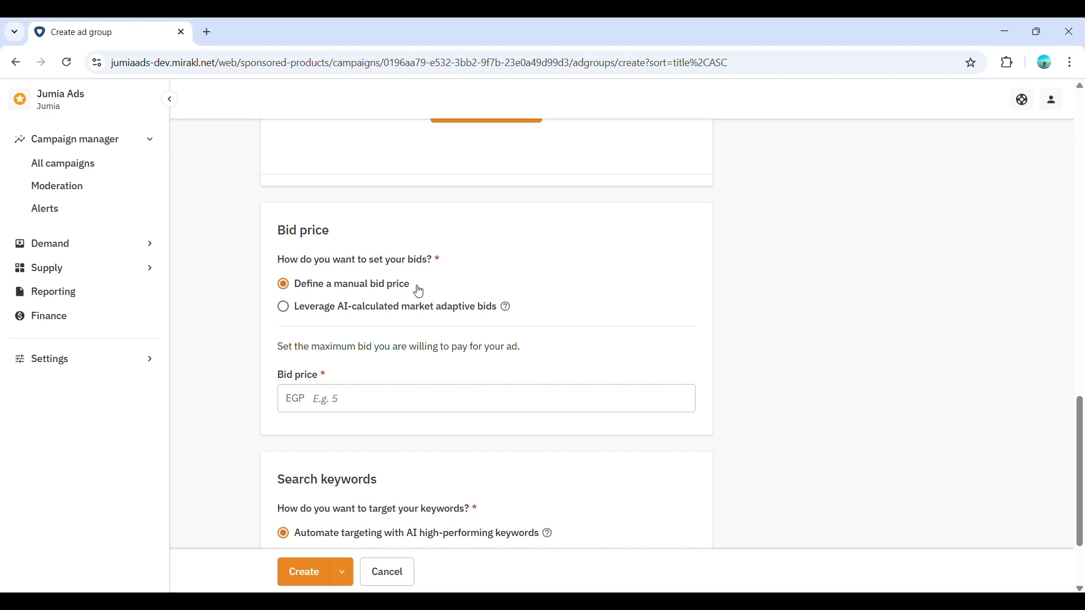
Step: Enter a maximum bid price of EGP 10.00 and scroll to Search keywords
{"action": "left_click", "coordinate": [369, 402]}
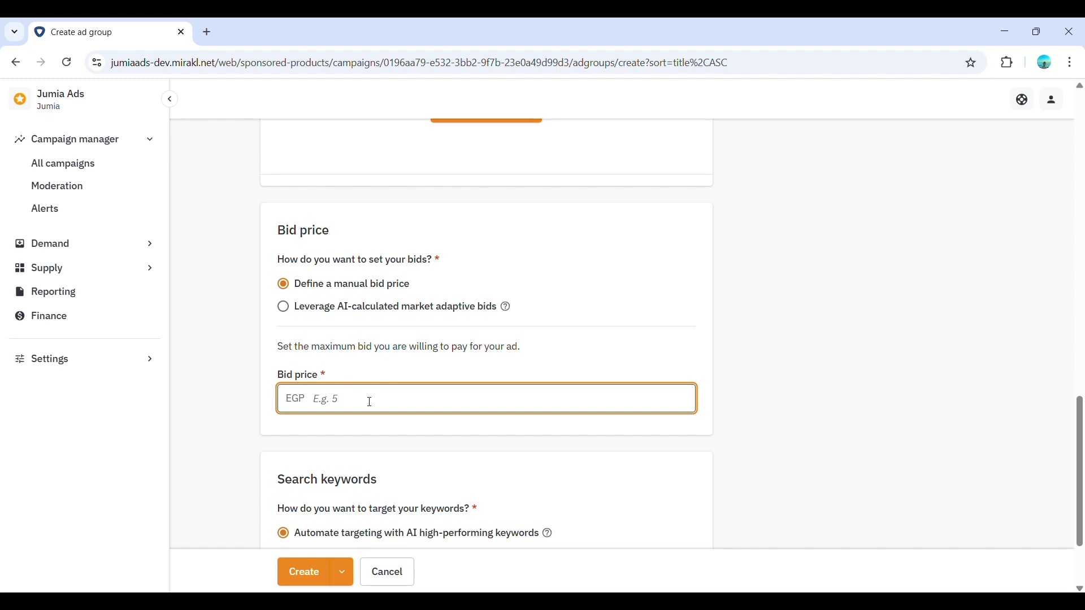
{"action": "type", "text": "10"}
{"action": "left_click", "coordinate": [226, 460]}
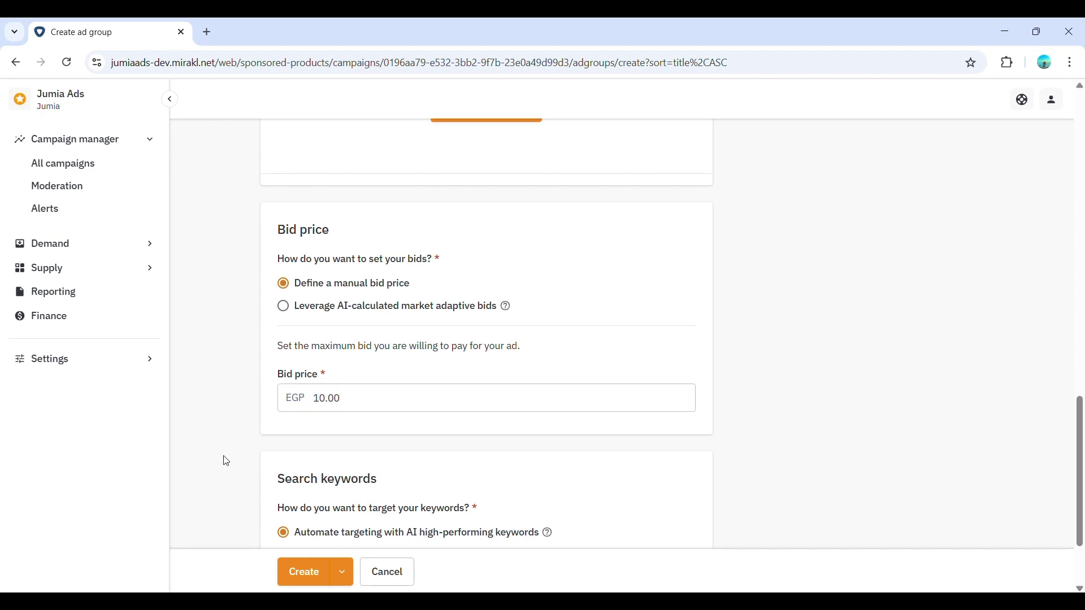
{"action": "scroll", "coordinate": [226, 461], "scroll_direction": "down", "scroll_amount": 1}
{"action": "scroll", "coordinate": [226, 461], "scroll_direction": "down", "scroll_amount": 2}
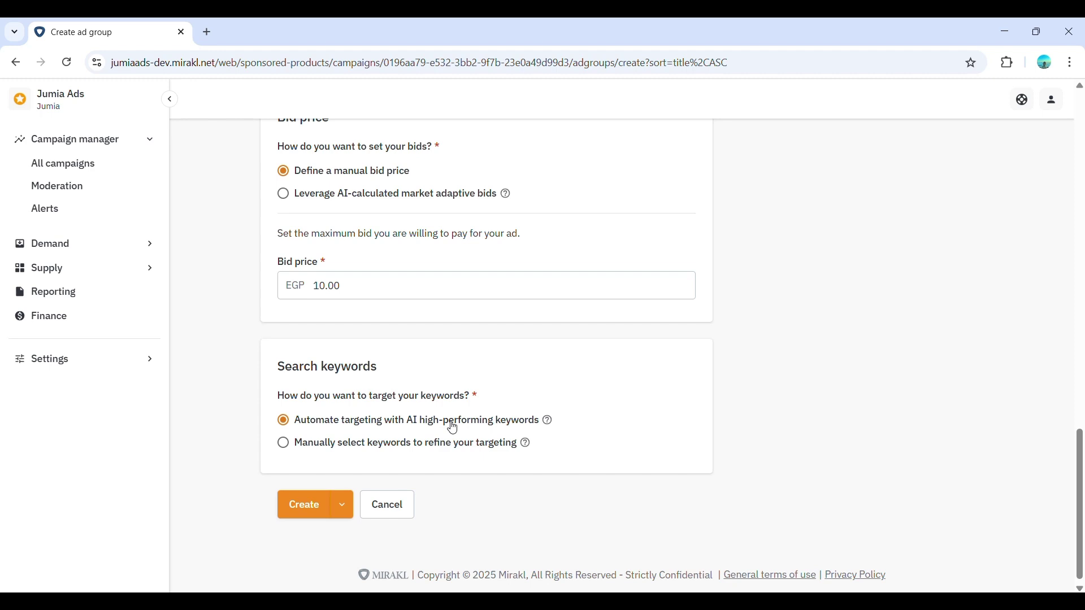
Step: Choose 'Manually select keywords to refine your targeting', leaving Create as draft unused
{"action": "left_click", "coordinate": [410, 452]}
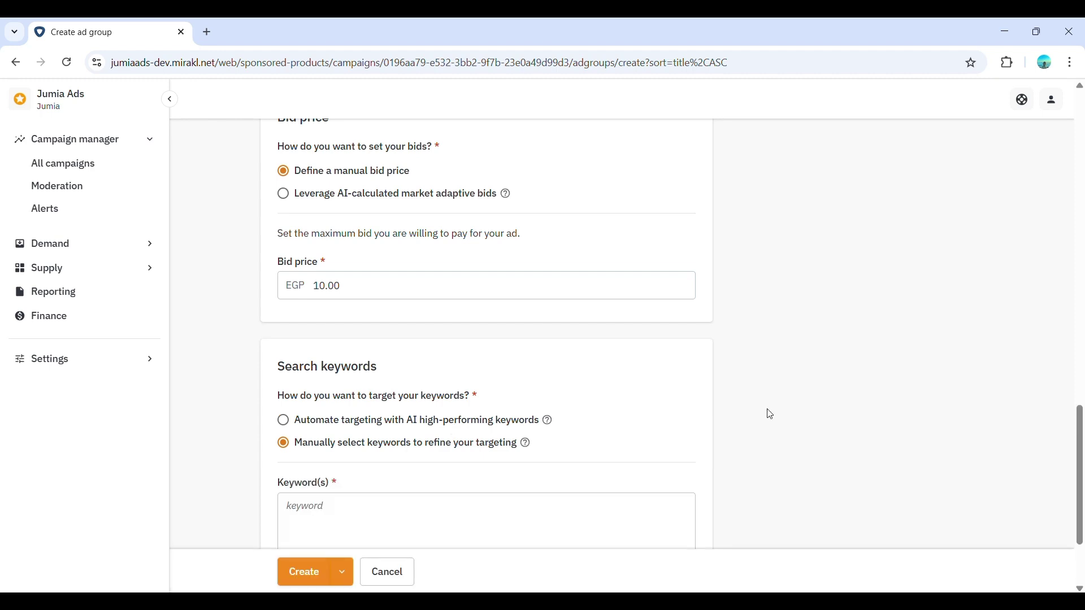
{"action": "scroll", "coordinate": [770, 415], "scroll_direction": "down", "scroll_amount": 2}
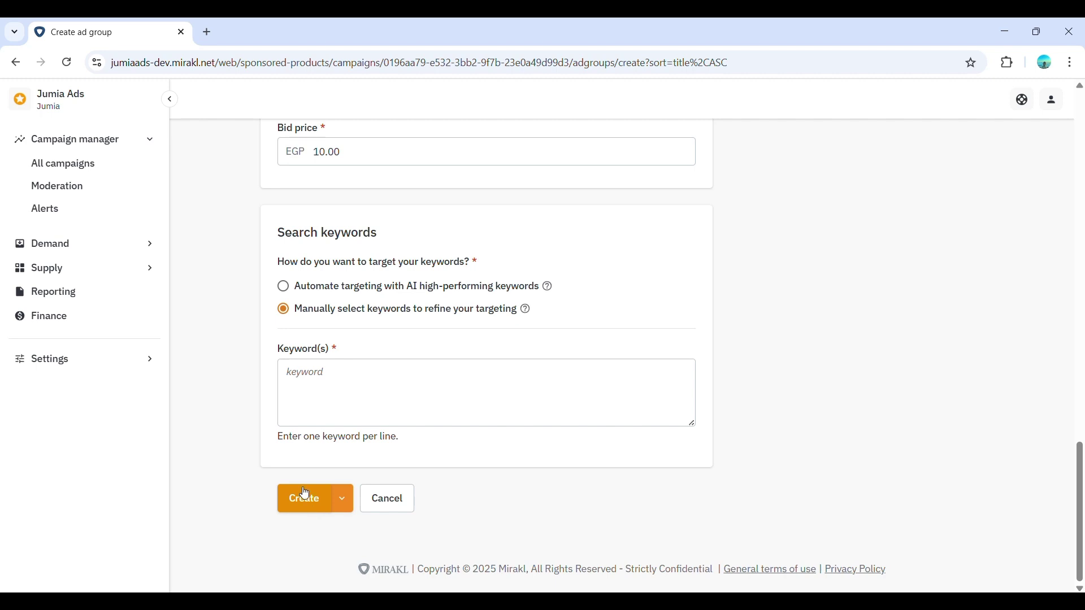
{"action": "left_click", "coordinate": [343, 499]}
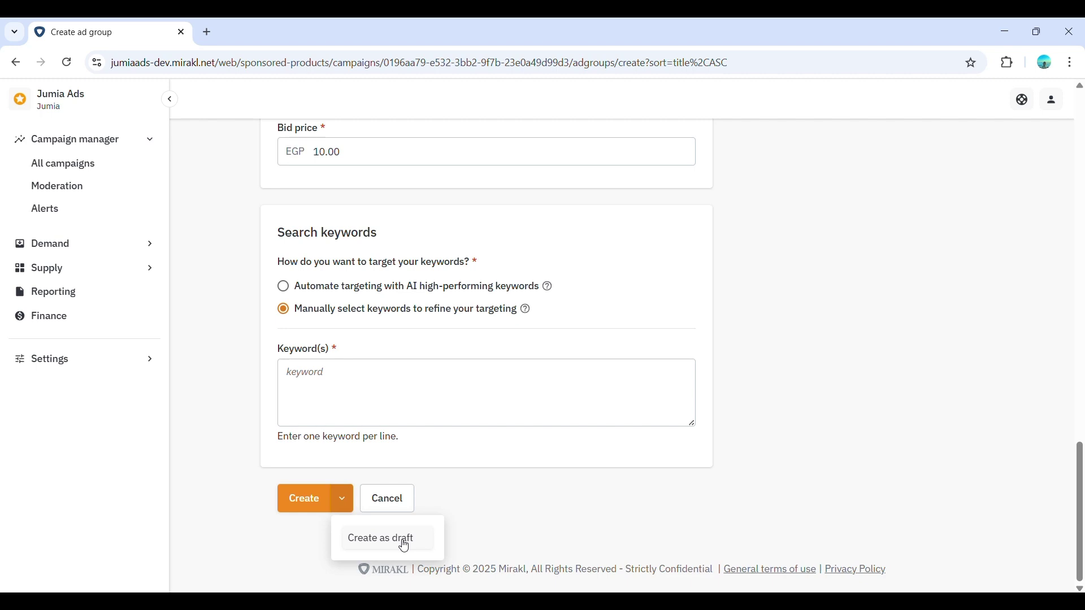
{"action": "left_click", "coordinate": [485, 509]}
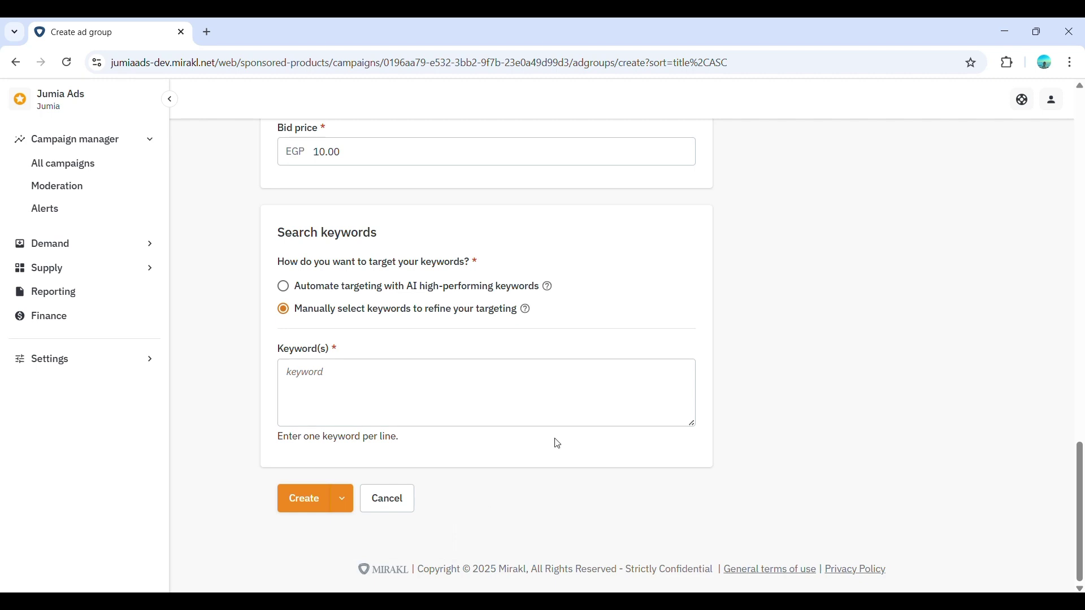